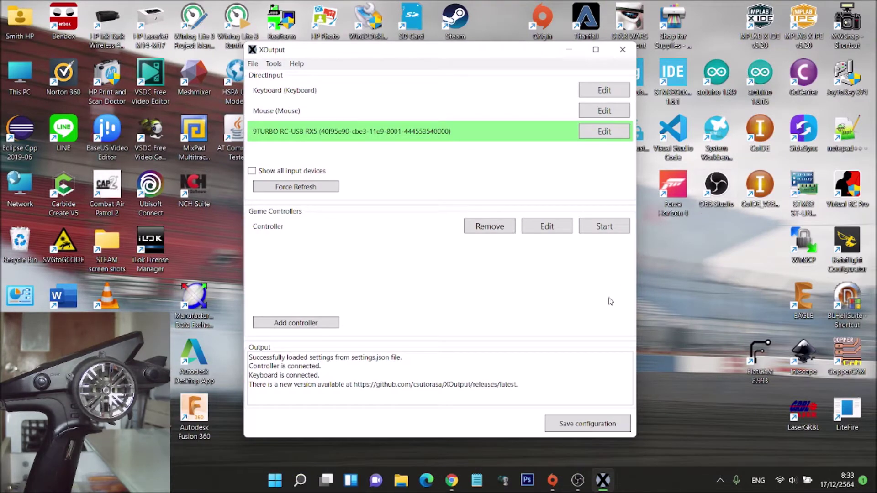
Step: Inspect the axes and buttons of the 9TURBO RC-USB RX5 input device
left_click(604, 132)
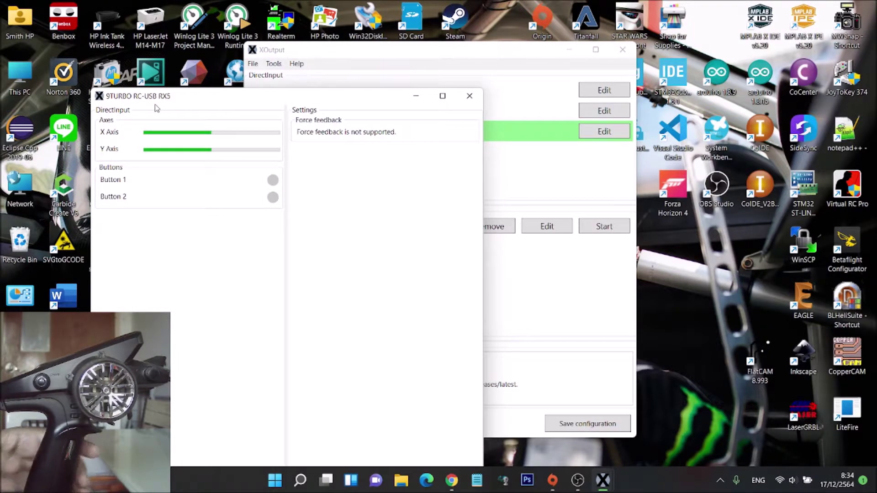
left_click(469, 96)
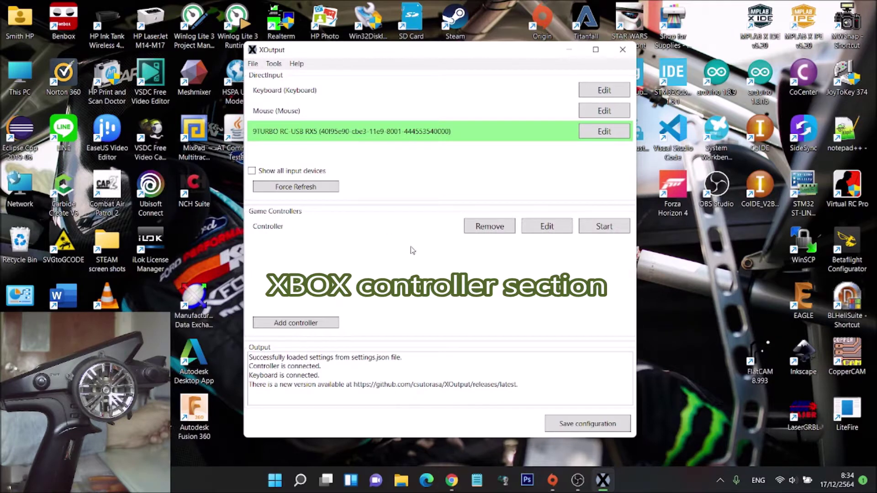
Step: Map the game controller's LX axis to the X Axis of the 9TURBO RC-USB RX5 with a 0-100% range
left_click(557, 230)
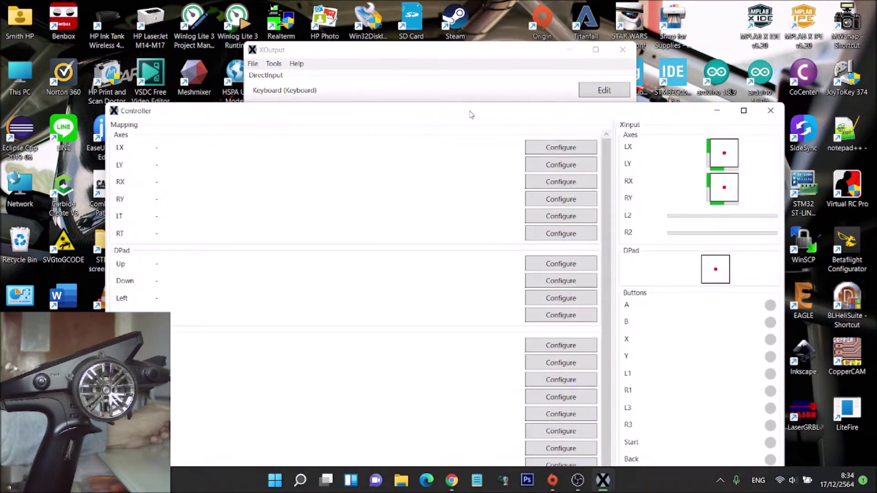
left_click_drag(470, 114, 475, 66)
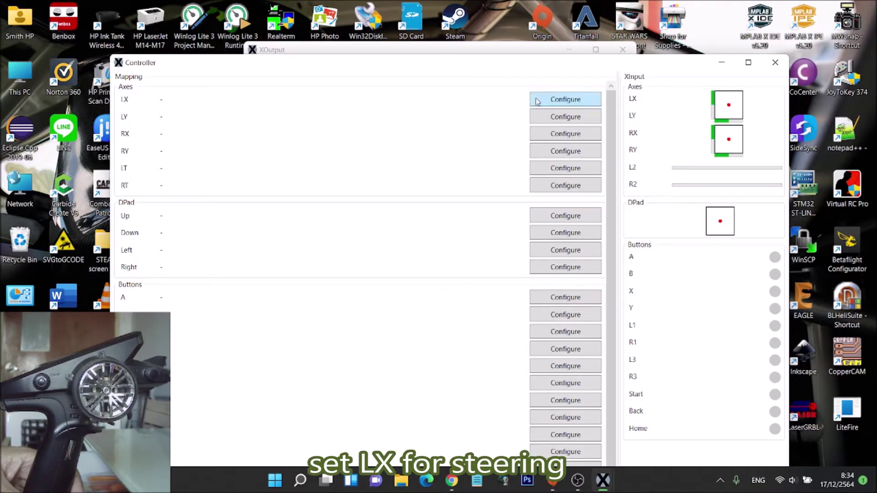
left_click(562, 99)
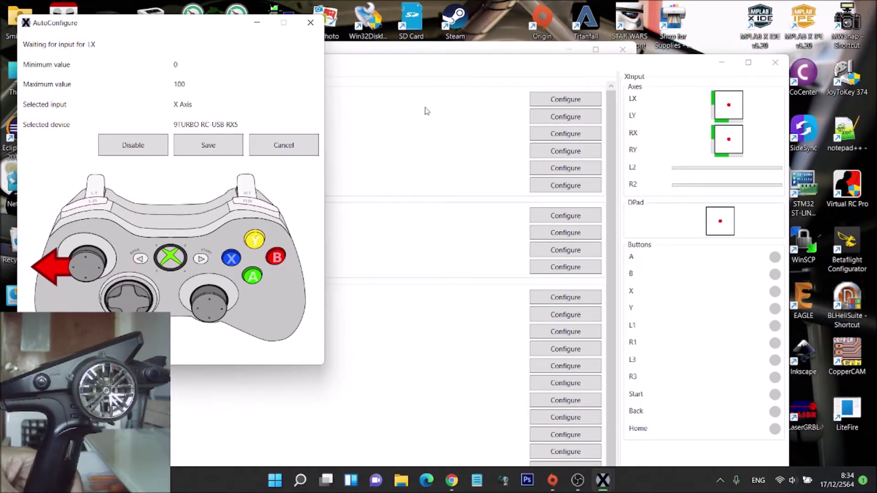
left_click(200, 145)
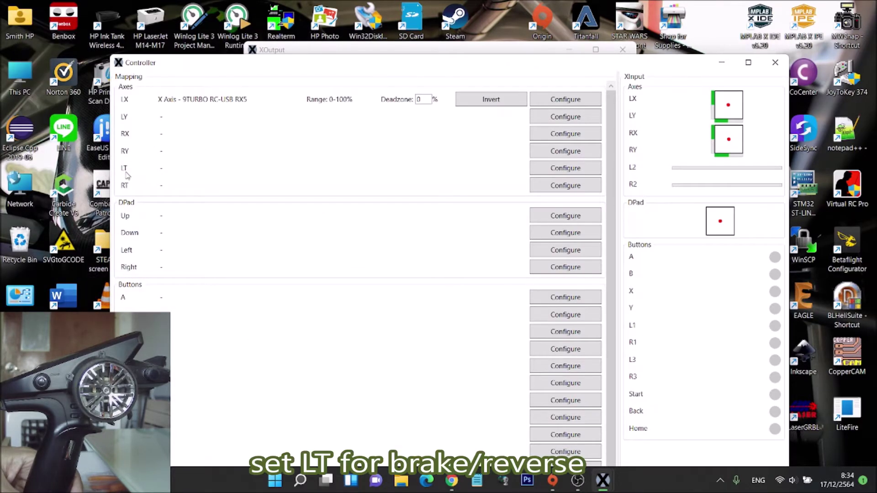
Step: Map LT and RT to the 9TURBO RC-USB RX5's Y Axis, with range 0-50% for LT and 49-100% for RT
left_click(565, 168)
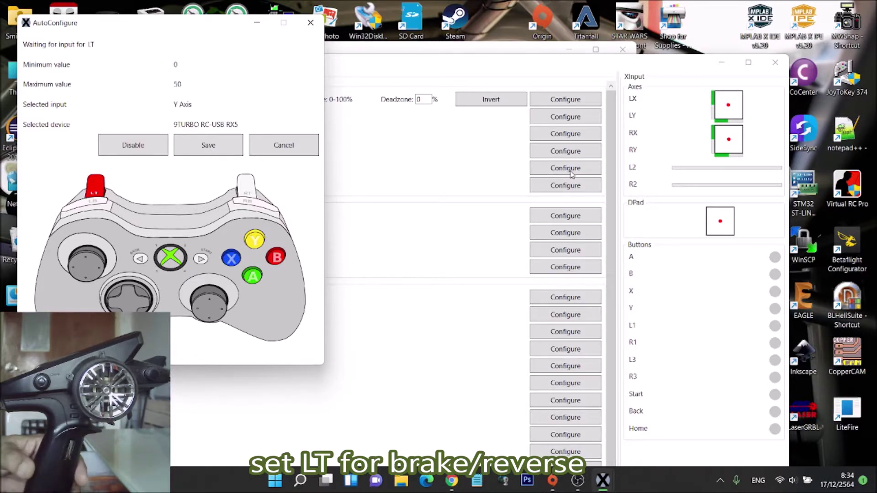
left_click(231, 153)
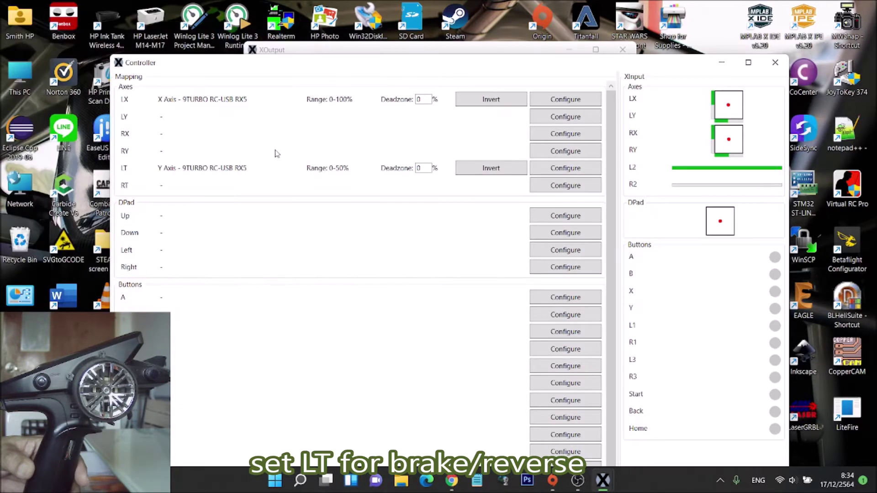
left_click(565, 185)
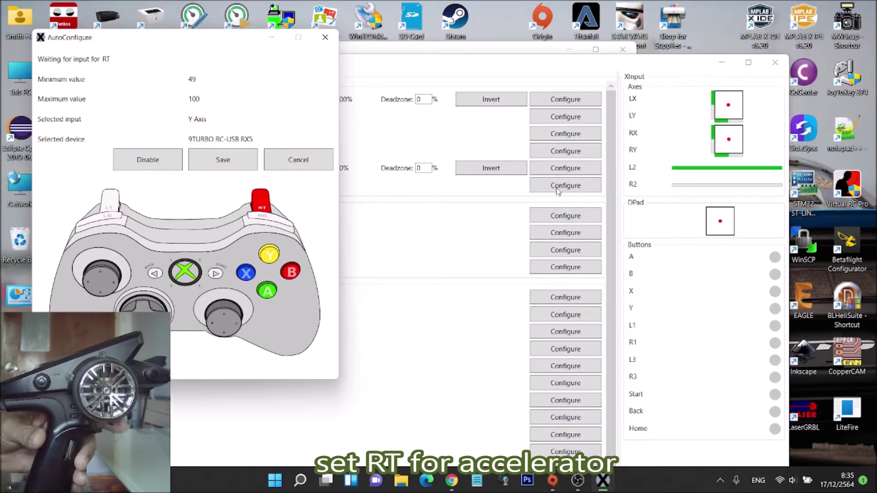
left_click(223, 163)
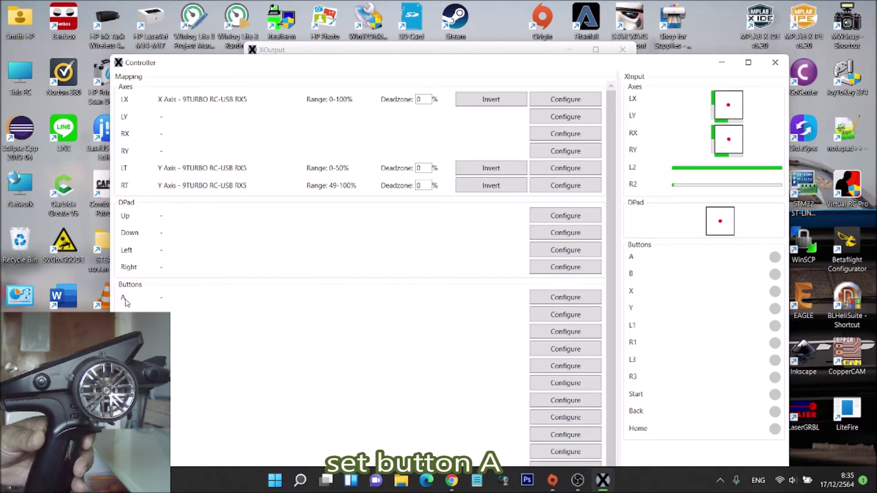
Step: Map controller button A to Button 1 and button B to Button 2 of the 9TURBO RC-USB RX5
left_click(563, 300)
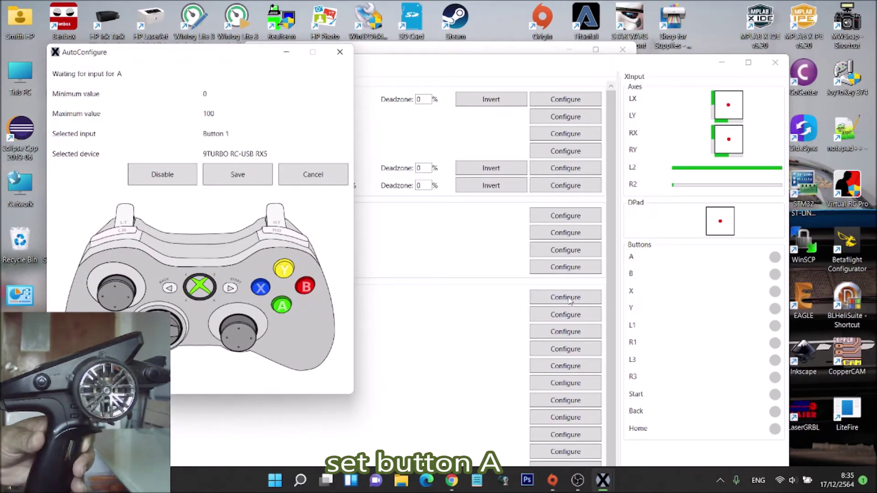
left_click(234, 177)
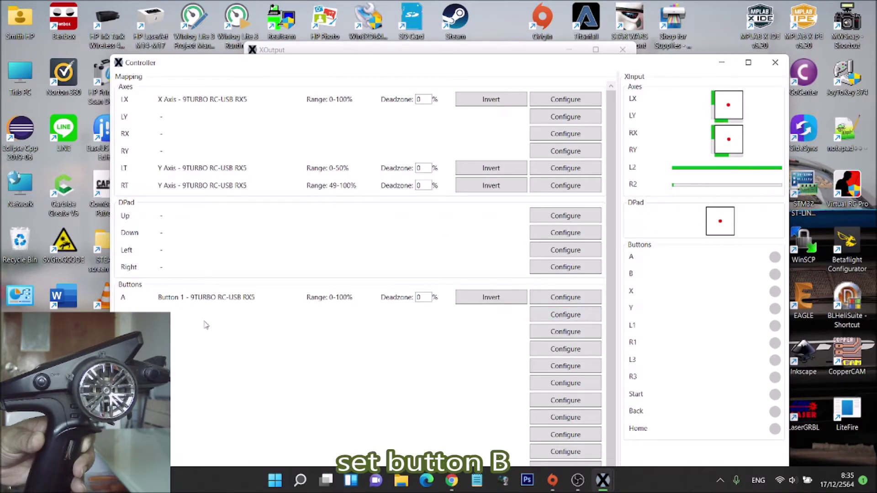
left_click(565, 315)
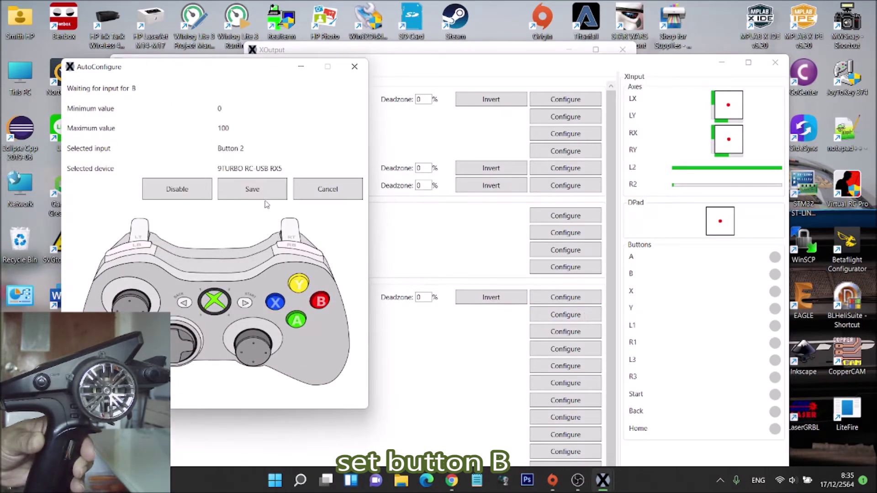
left_click(245, 189)
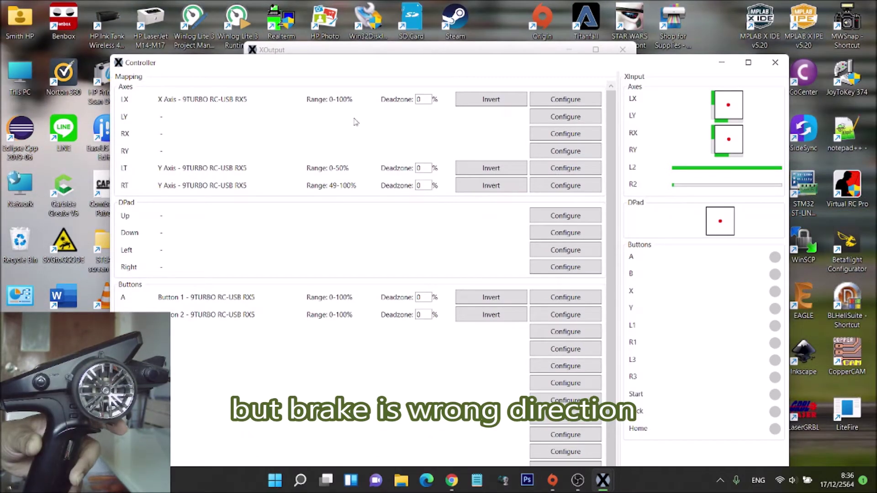
Step: Invert the LT mapping's range to 50-0% and save the controller configuration
left_click(491, 168)
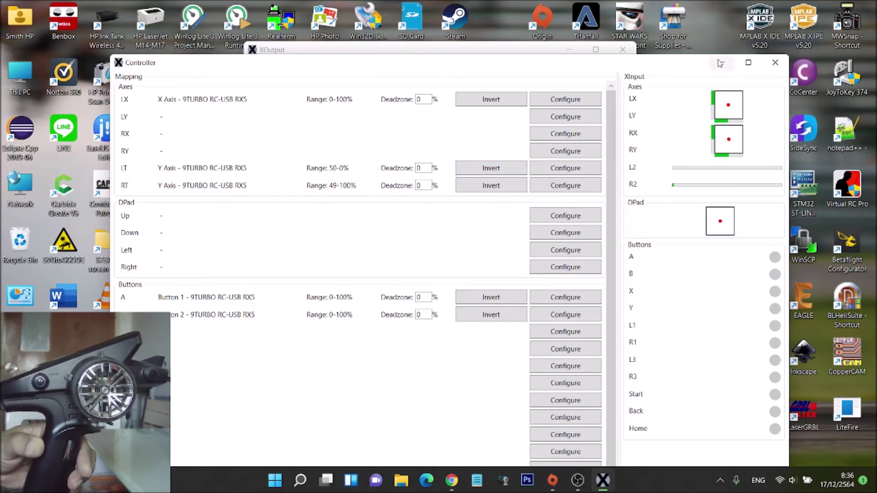
left_click(775, 63)
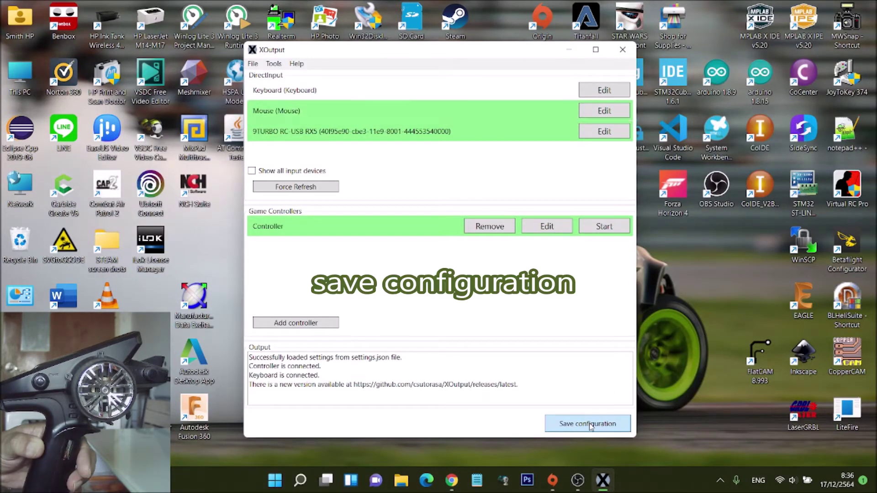
left_click(589, 425)
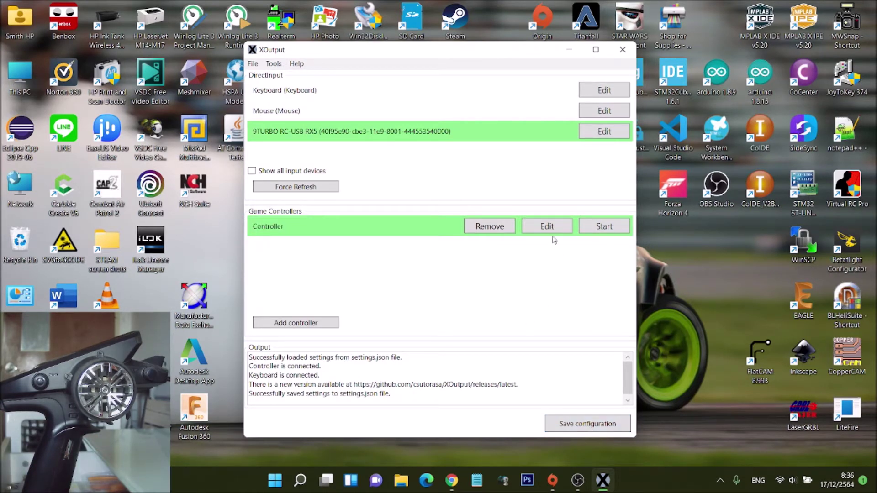
Step: Start emulating the configured controller and open Windows' Set up USB game controllers by searching for "joys"
left_click(613, 229)
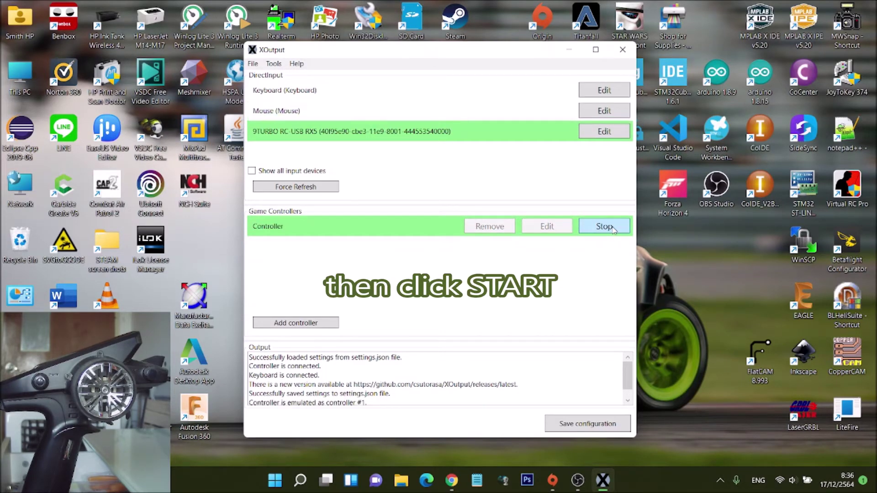
left_click(300, 480)
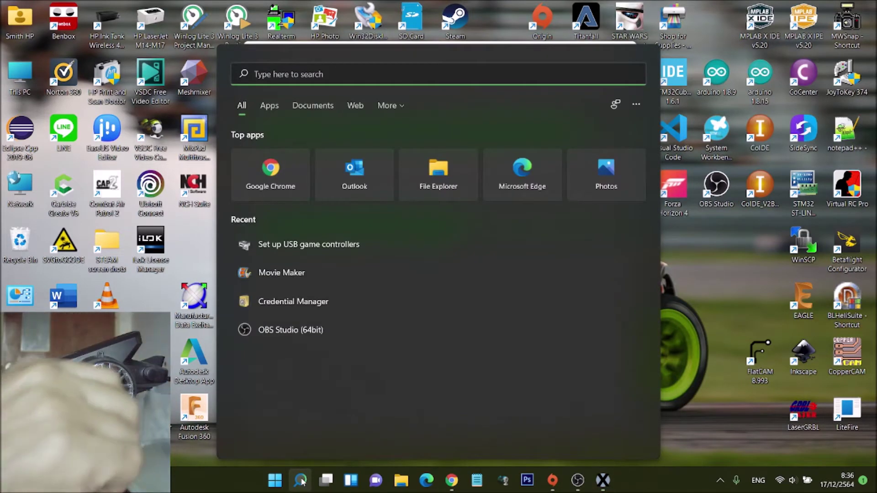
type("joy")
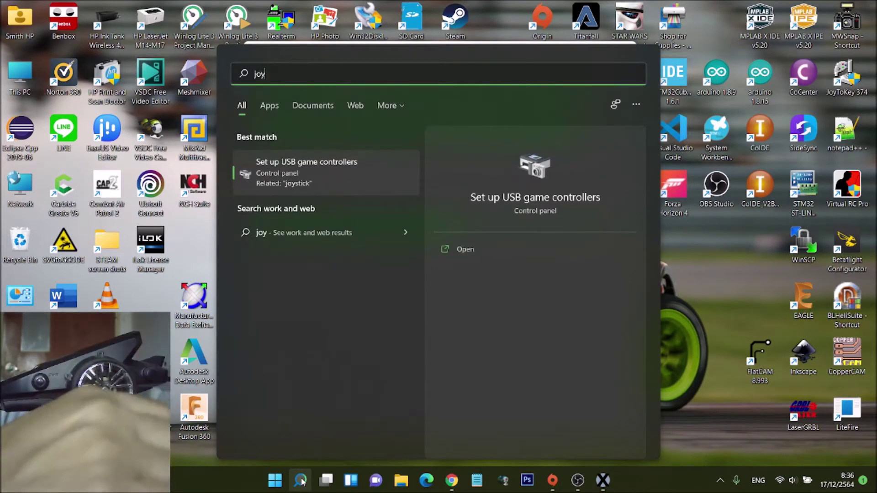
type("s")
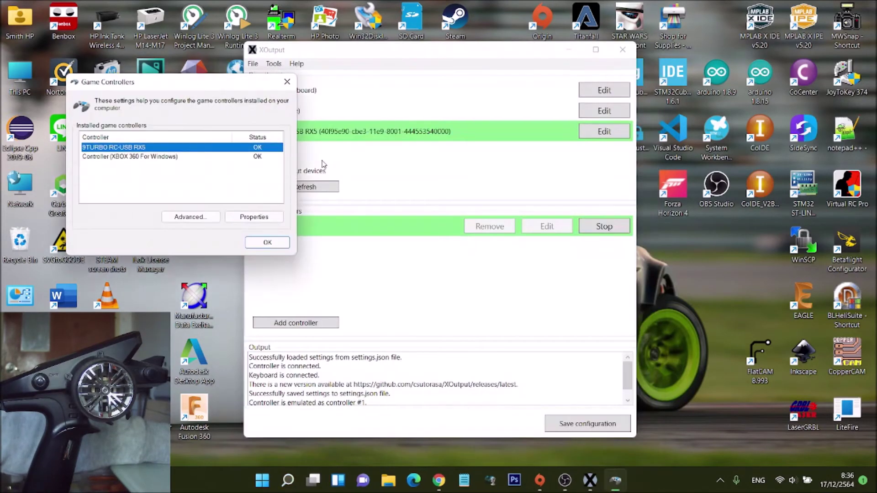
Step: Check the test page of the Controller (XBOX 360 For Windows) properties for its axes and buttons
left_click(153, 158)
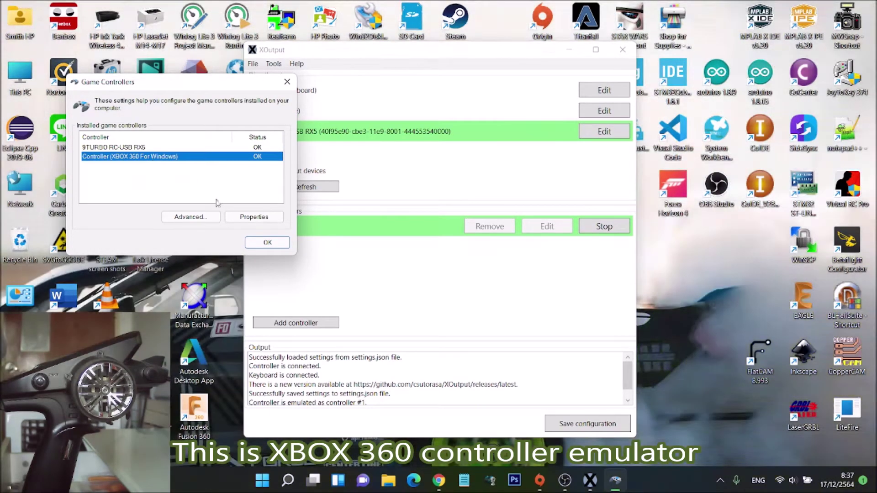
left_click(247, 218)
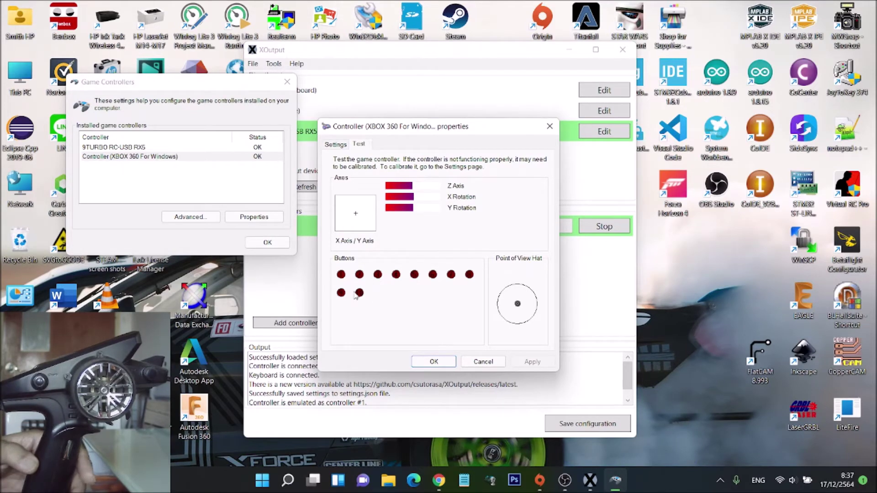
left_click(448, 361)
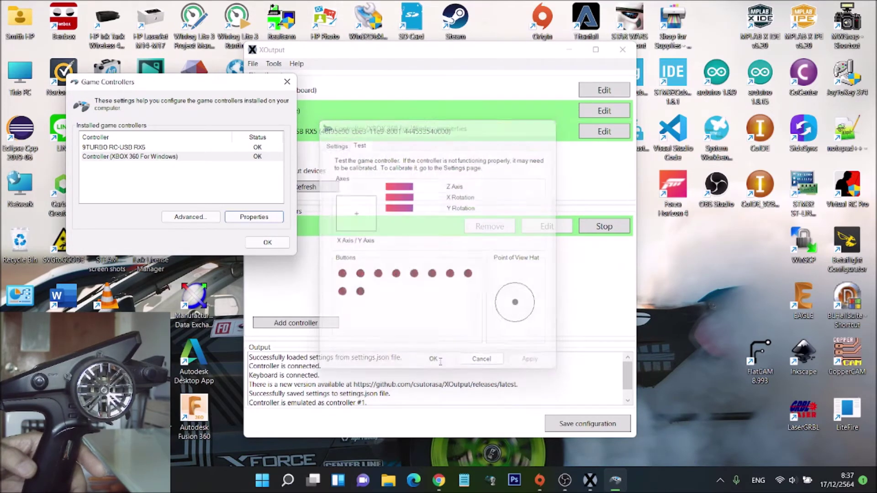
Step: Check the 9TURBO RC-USB RX5's test page, reselect the XBOX 360 controller in the list, and close the Game Controllers window
left_click(117, 147)
left_click(246, 217)
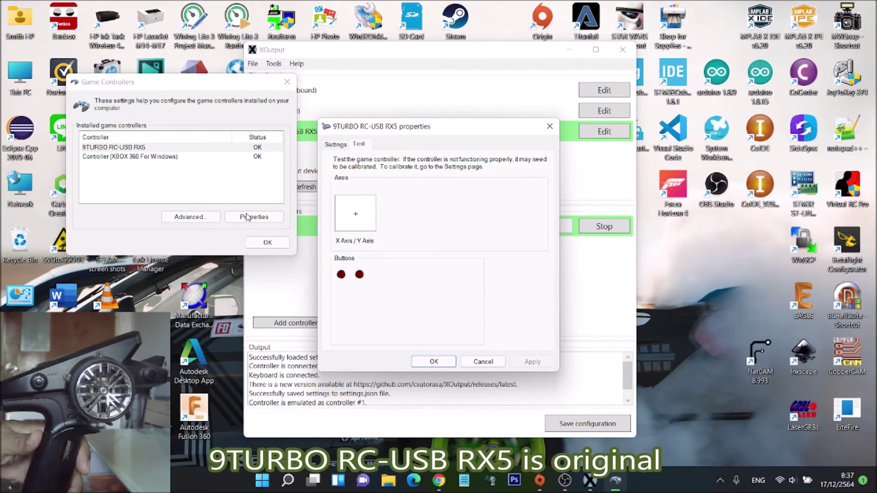
left_click(430, 361)
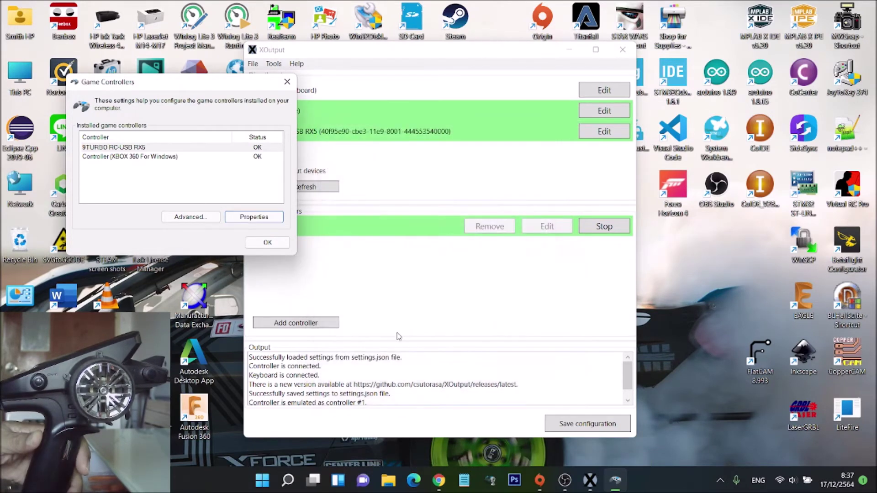
left_click(139, 157)
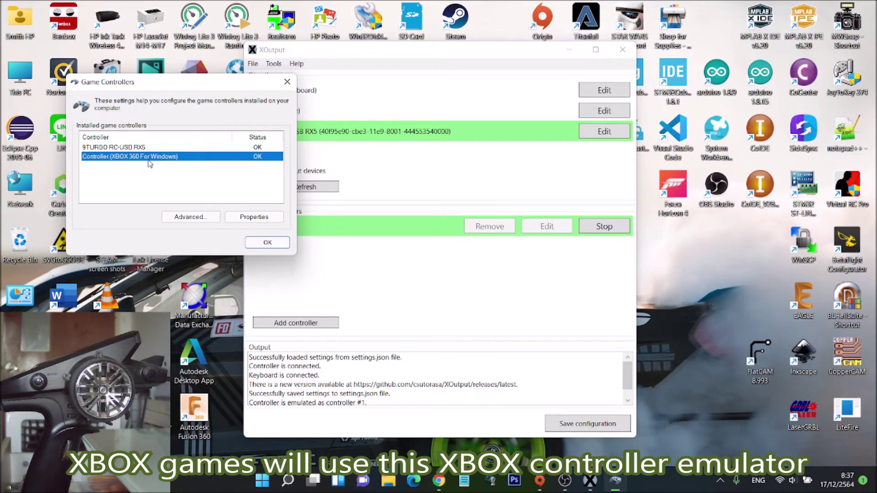
left_click(268, 242)
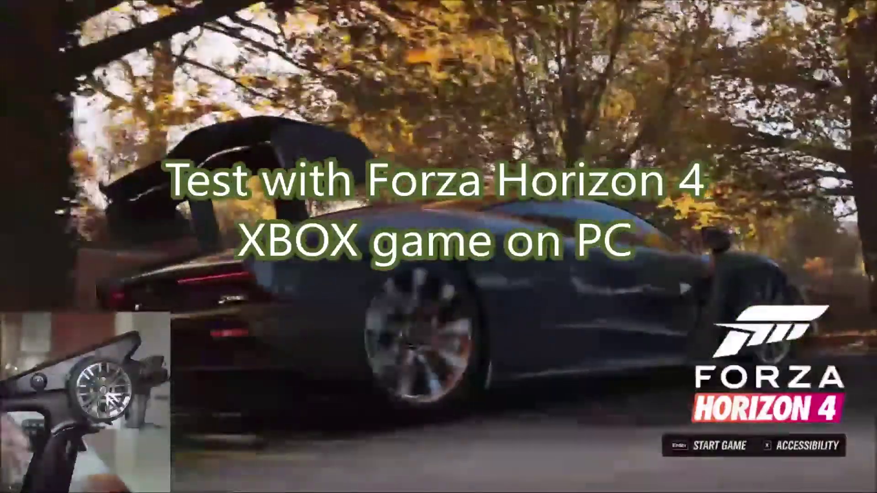
Step: Switch to Forza Horizon 4, continue the saved game and start the Tarn Hows Scramble race event
key("Return")
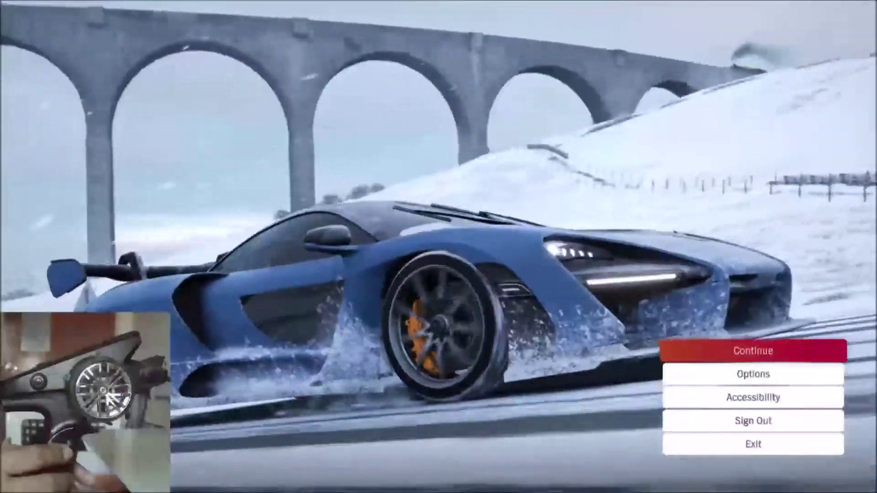
key("Return")
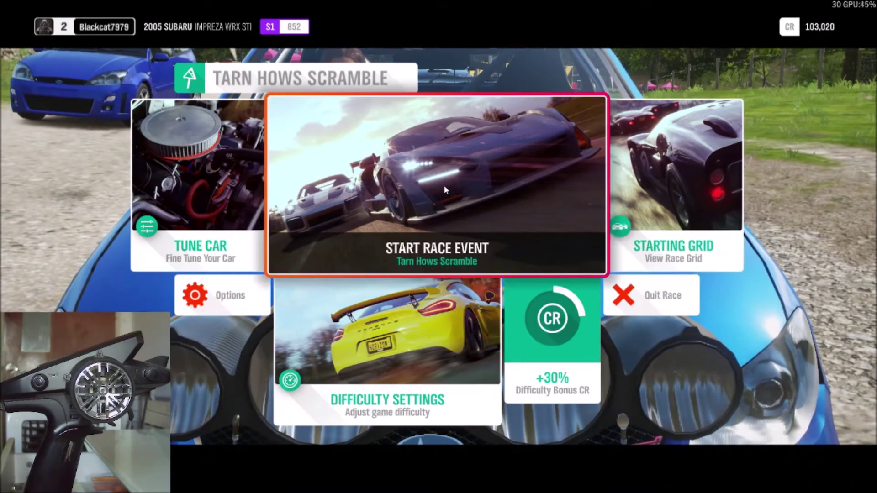
left_click(444, 188)
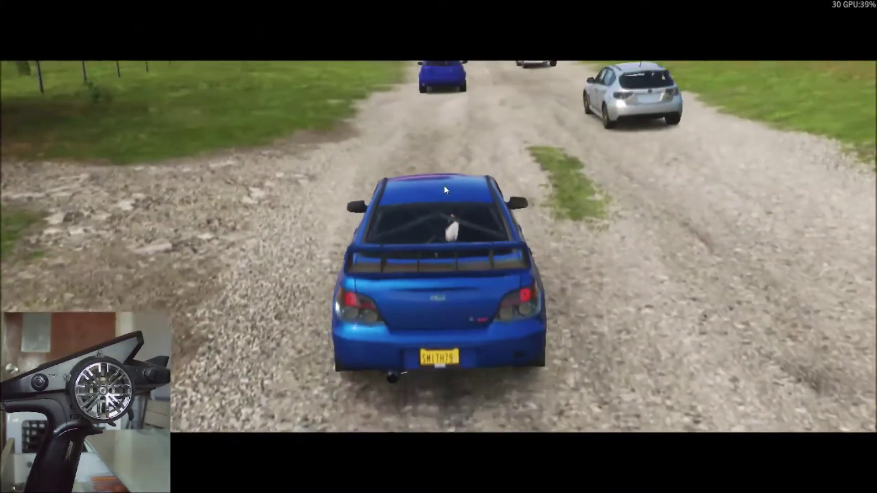